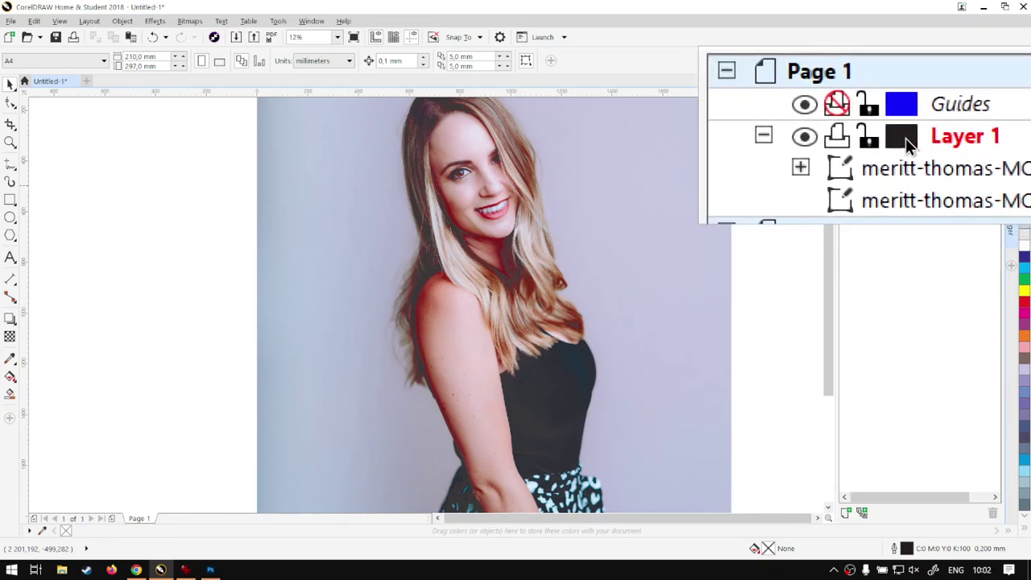
- Export both photo objects on Layer 1 as a JPG named CD CMY in the Samples folder, replacing the existing file
{"action": "left_click", "coordinate": [929, 139]}
{"action": "left_click", "coordinate": [947, 154]}
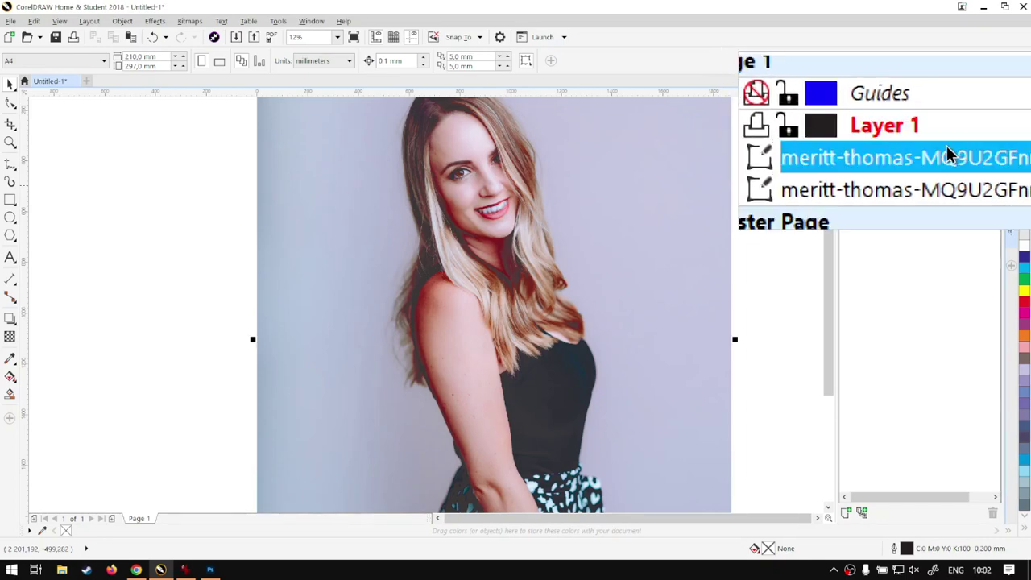
{"action": "left_click", "coordinate": [949, 137]}
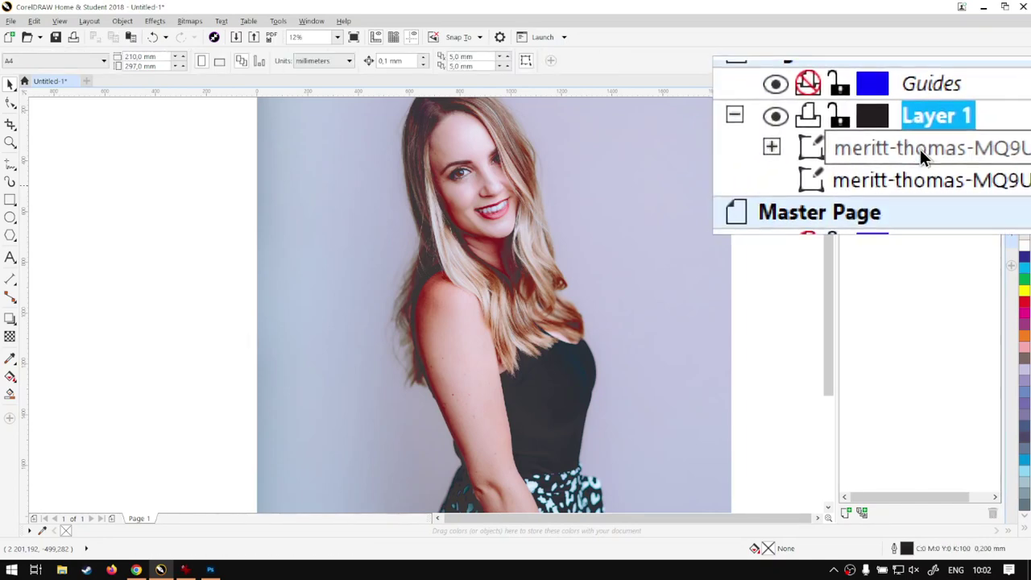
{"action": "left_click", "coordinate": [920, 149]}
{"action": "left_click", "coordinate": [920, 166], "text": "shift"}
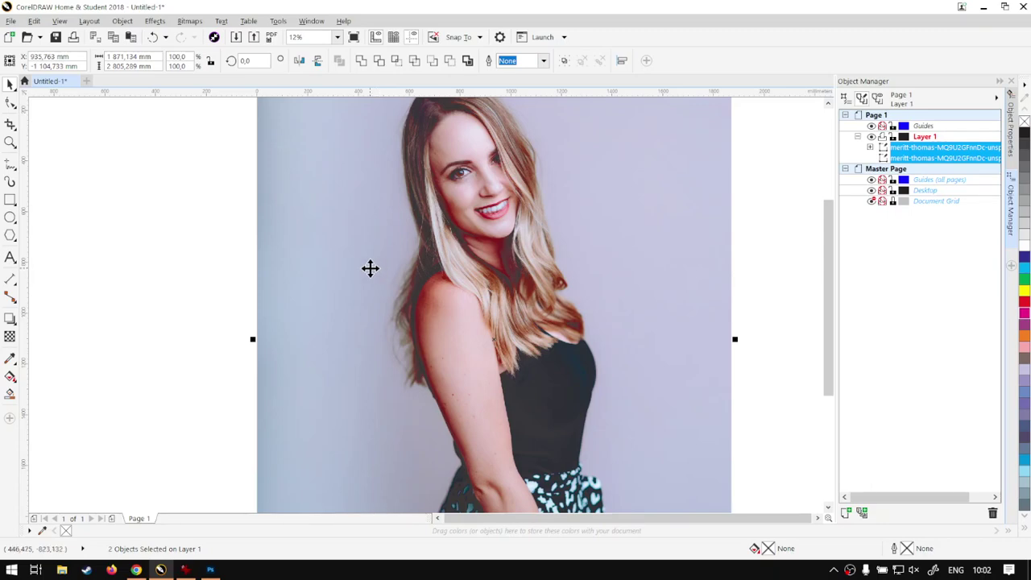
{"action": "left_click", "coordinate": [11, 22]}
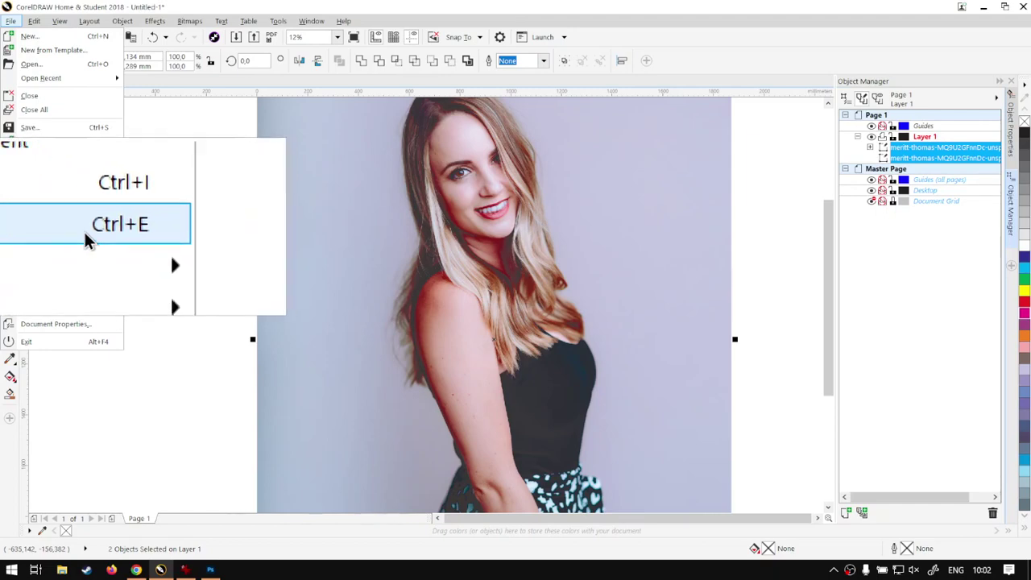
{"action": "left_click", "coordinate": [23, 231]}
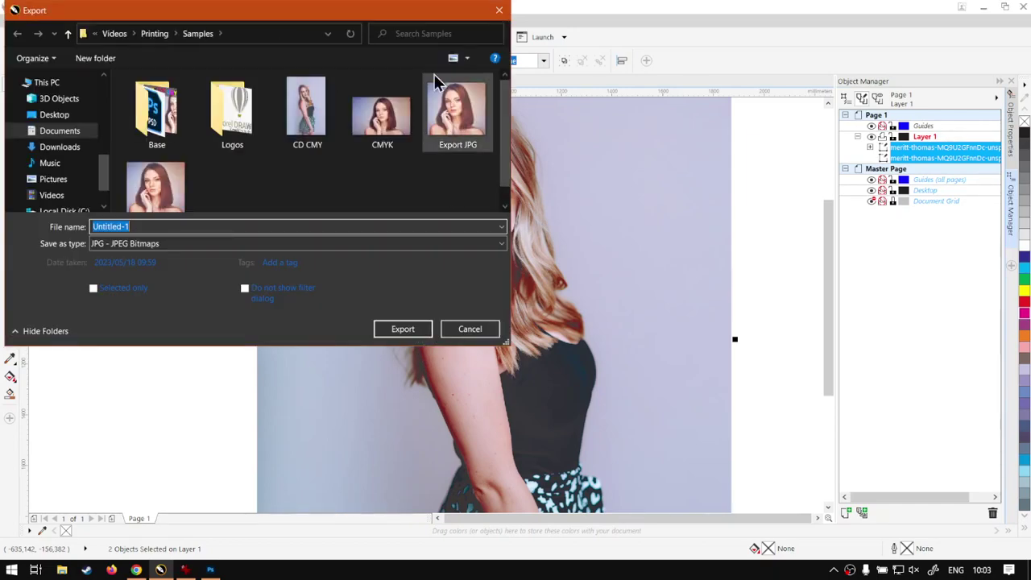
{"action": "left_click_drag", "start_coordinate": [322, 23], "coordinate": [393, 22]}
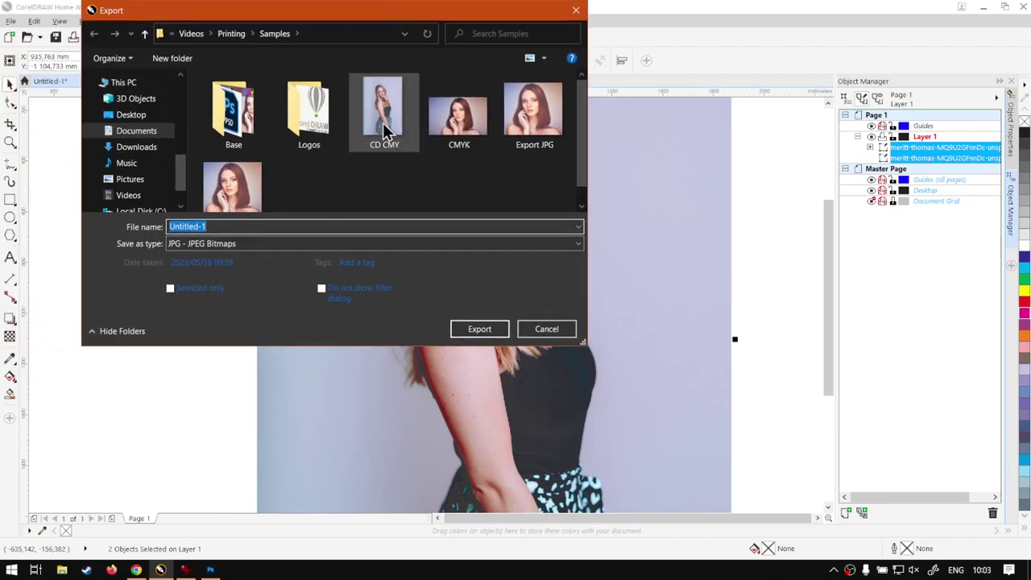
{"action": "left_click", "coordinate": [383, 148]}
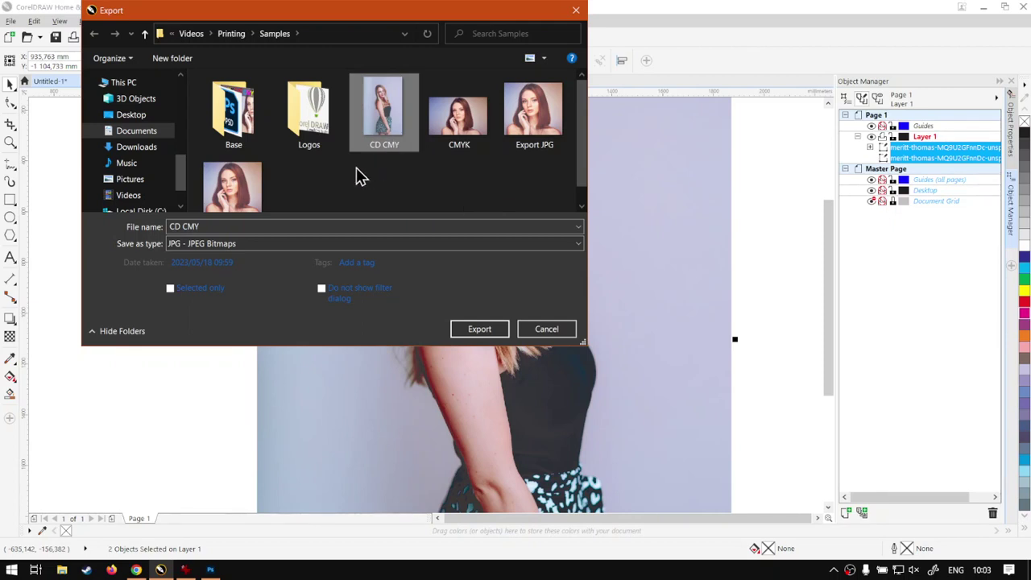
{"action": "left_click", "coordinate": [181, 258]}
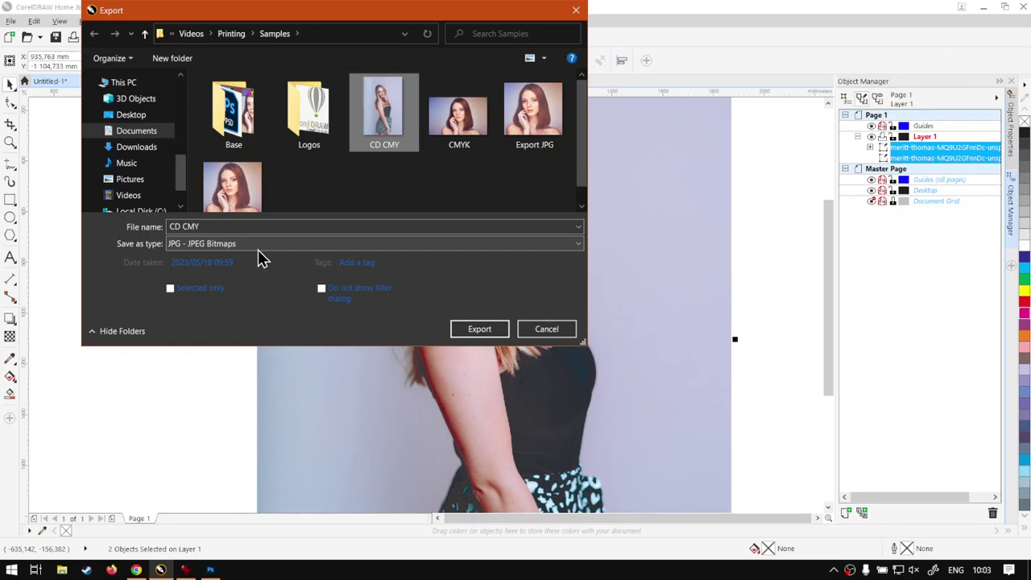
{"action": "left_click", "coordinate": [480, 329]}
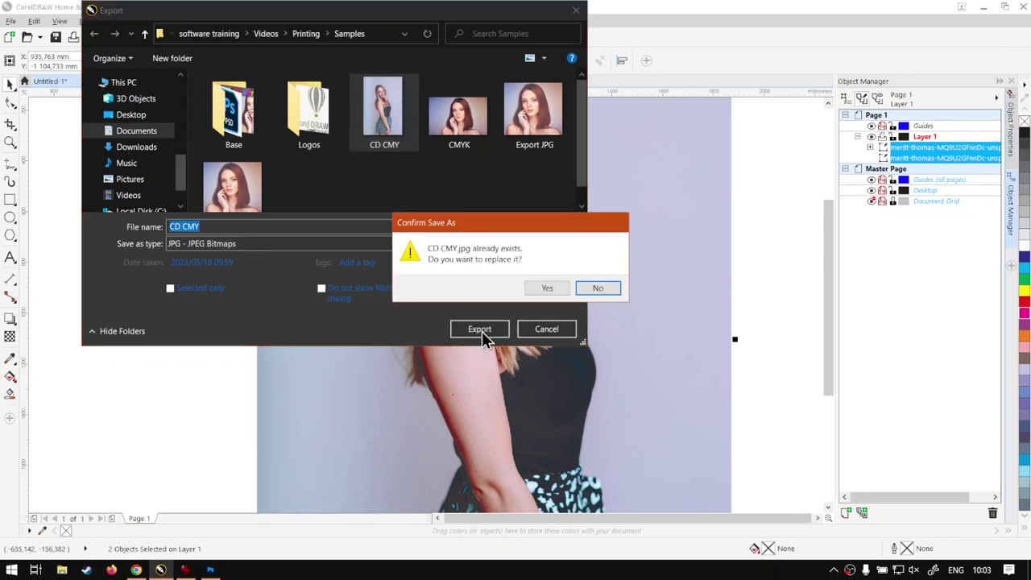
{"action": "left_click", "coordinate": [547, 291]}
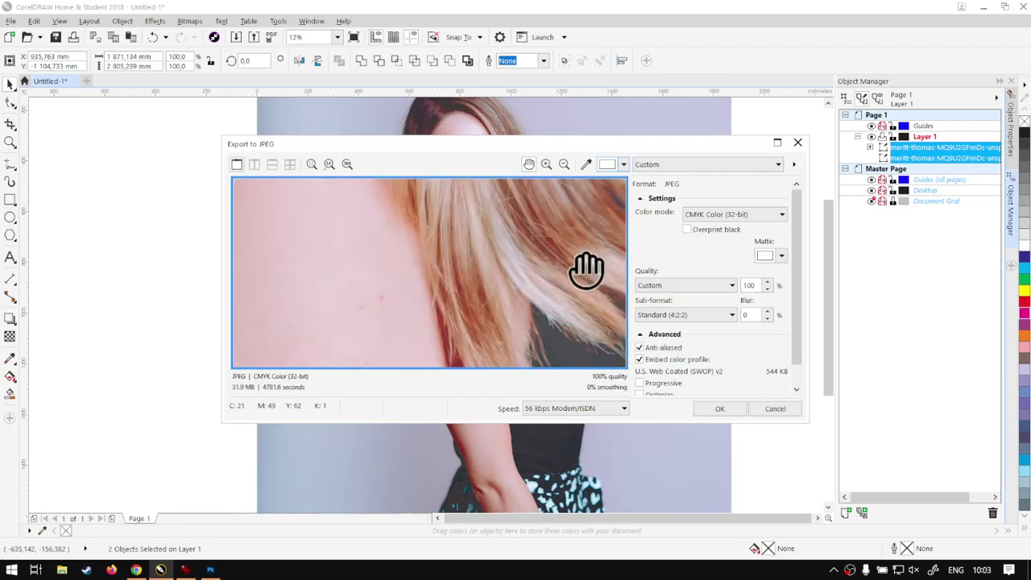
- Inspect the JPEG export preview, keep the color mode at CMYK Color (32-bit), and complete the export
{"action": "left_click_drag", "start_coordinate": [589, 271], "coordinate": [477, 214]}
{"action": "left_click_drag", "start_coordinate": [415, 309], "coordinate": [533, 196]}
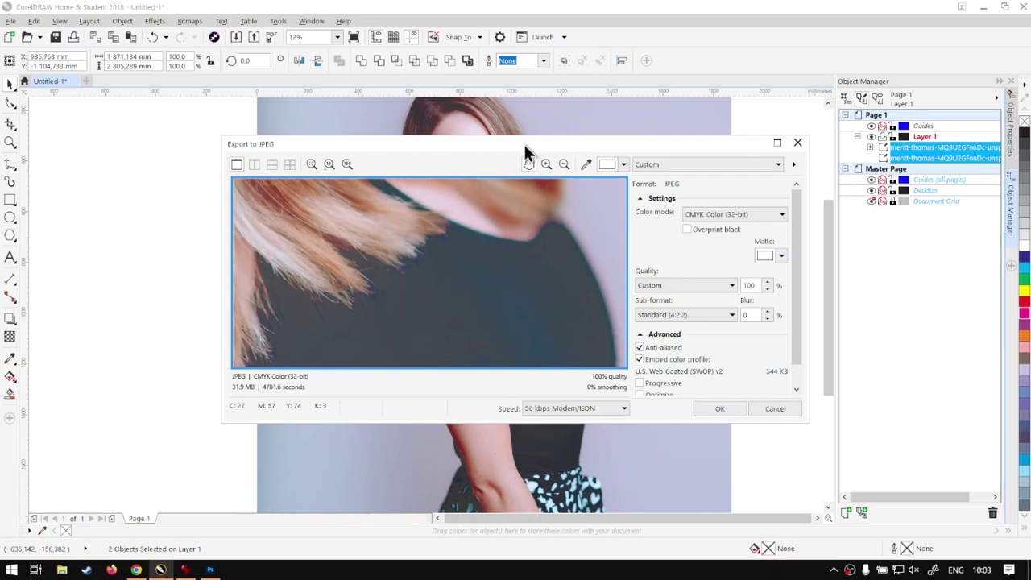
{"action": "mouse_move", "coordinate": [524, 144]}
{"action": "left_mouse_down"}
{"action": "mouse_move", "coordinate": [668, 155]}
{"action": "mouse_move", "coordinate": [793, 351]}
{"action": "mouse_move", "coordinate": [550, 402]}
{"action": "mouse_move", "coordinate": [537, 362]}
{"action": "mouse_move", "coordinate": [555, 237]}
{"action": "mouse_move", "coordinate": [530, 159]}
{"action": "left_mouse_up"}
{"action": "left_click_drag", "start_coordinate": [452, 304], "coordinate": [587, 223]}
{"action": "left_click_drag", "start_coordinate": [469, 313], "coordinate": [504, 310]}
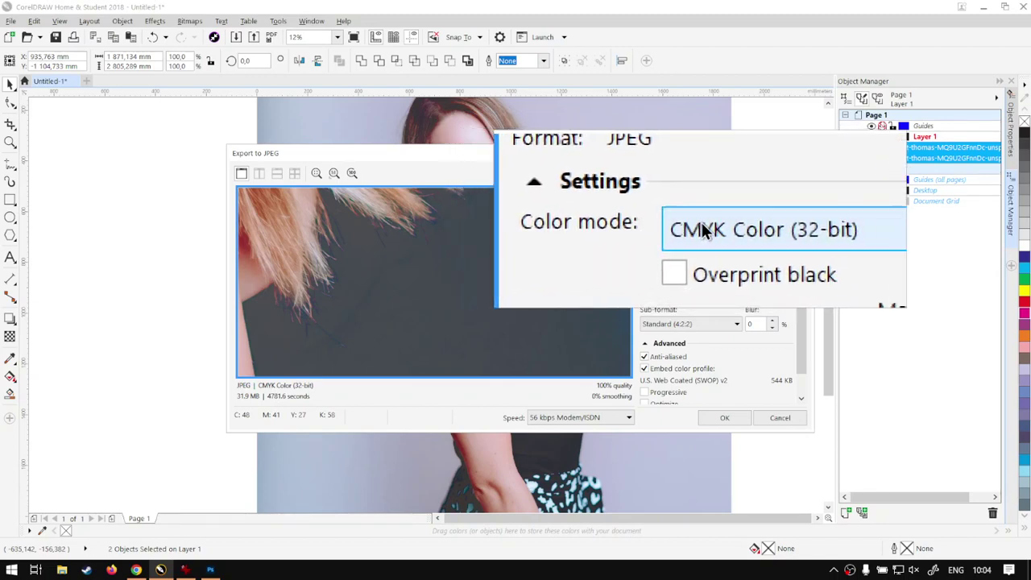
{"action": "left_click", "coordinate": [730, 225]}
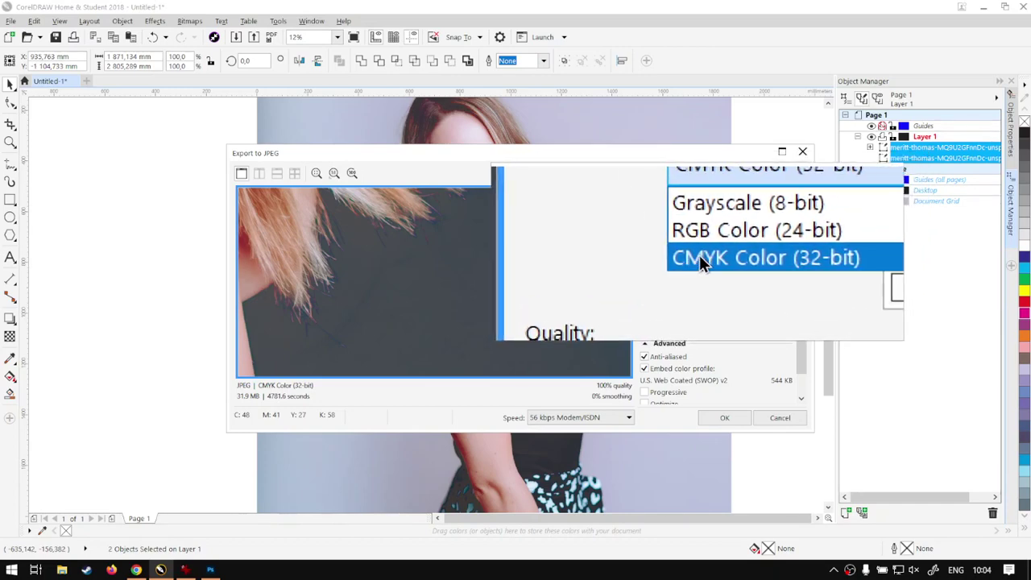
{"action": "left_click", "coordinate": [699, 256]}
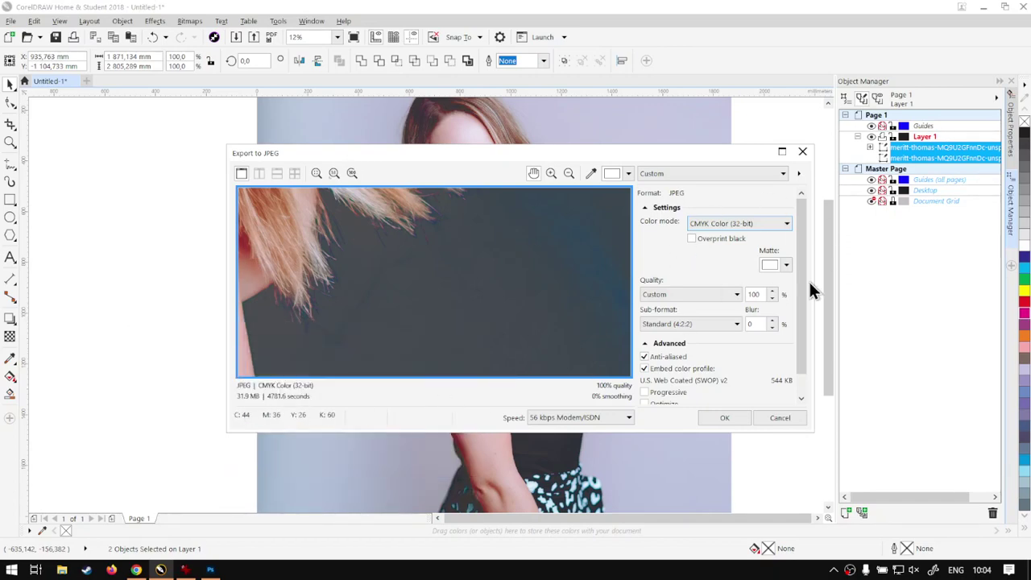
{"action": "mouse_move", "coordinate": [802, 280]}
{"action": "left_mouse_down"}
{"action": "mouse_move", "coordinate": [802, 322]}
{"action": "mouse_move", "coordinate": [806, 277]}
{"action": "left_mouse_up"}
{"action": "left_click", "coordinate": [728, 419]}
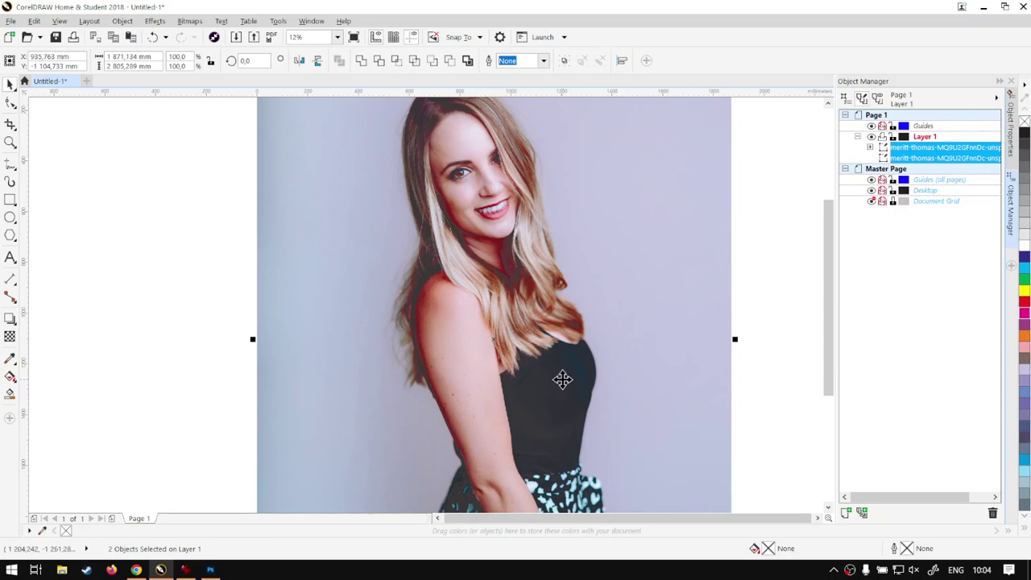
- Duplicate the upper photo object on Layer 1 in place by copying and pasting it
{"action": "left_click", "coordinate": [911, 356]}
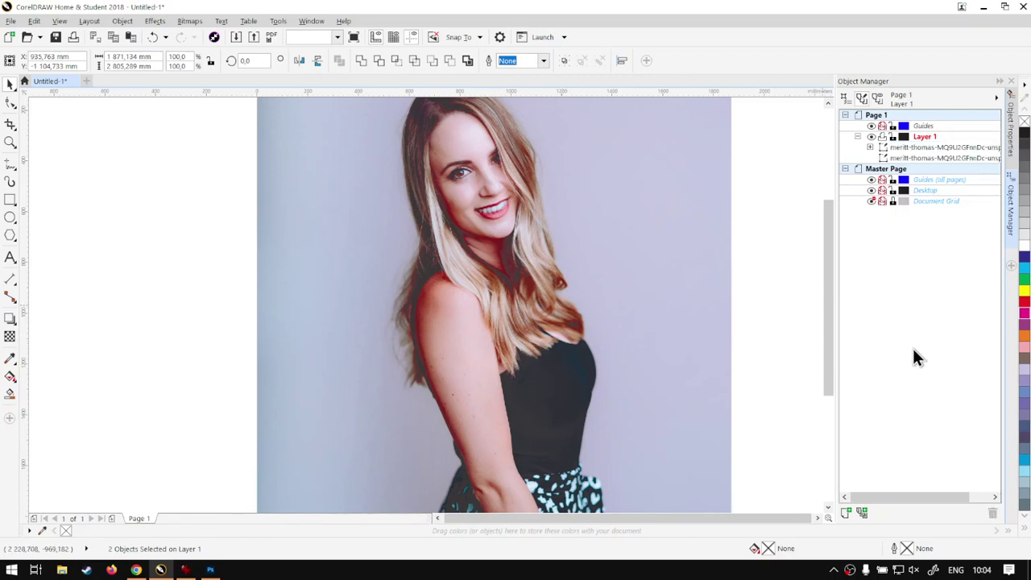
{"action": "left_click", "coordinate": [929, 148]}
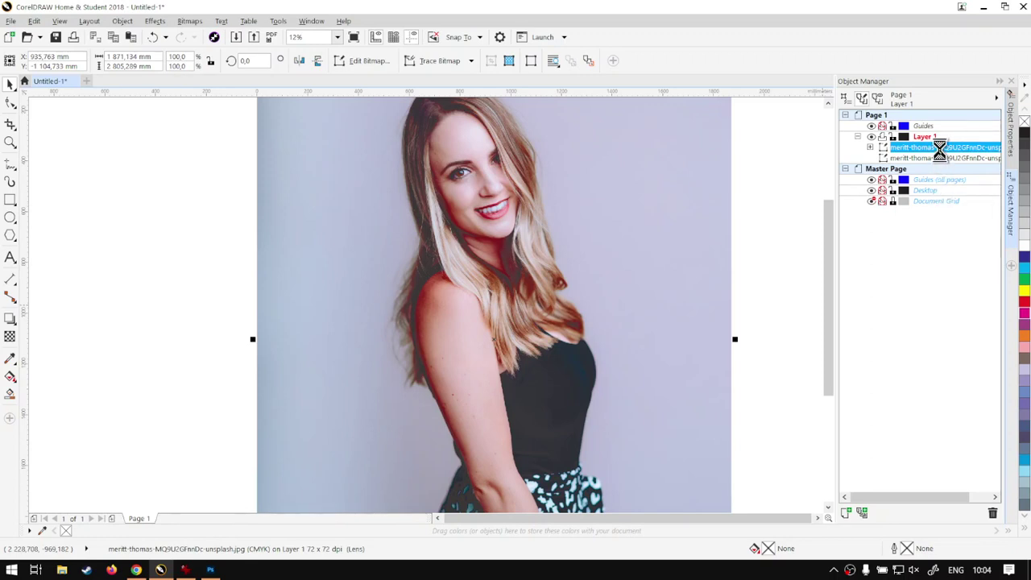
{"action": "left_click", "coordinate": [941, 148], "text": "ctrl"}
{"action": "key", "text": "ctrl+v"}
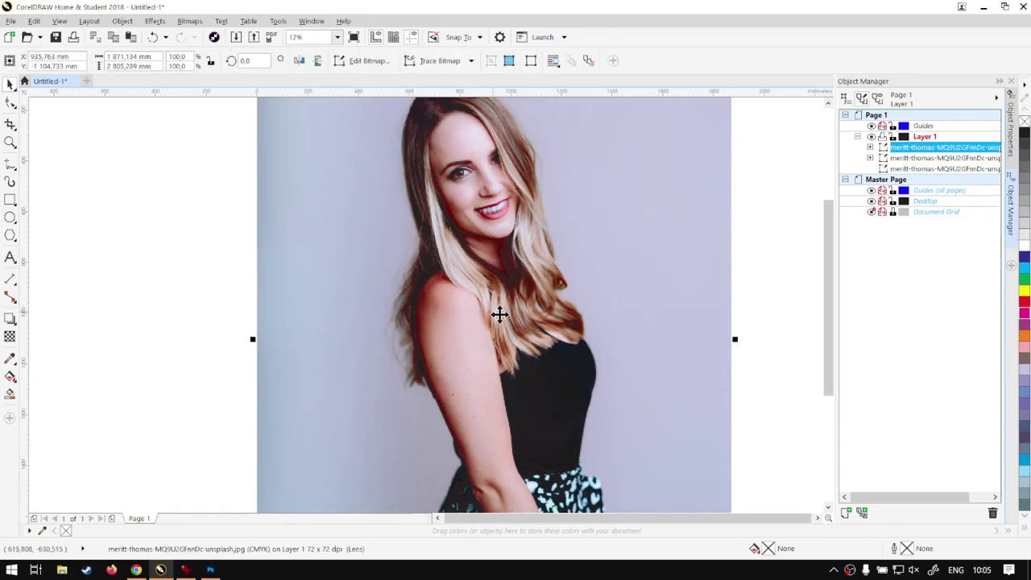
{"action": "mouse_move", "coordinate": [830, 320]}
{"action": "left_mouse_down"}
{"action": "mouse_move", "coordinate": [829, 387]}
{"action": "mouse_move", "coordinate": [832, 321]}
{"action": "left_mouse_up"}
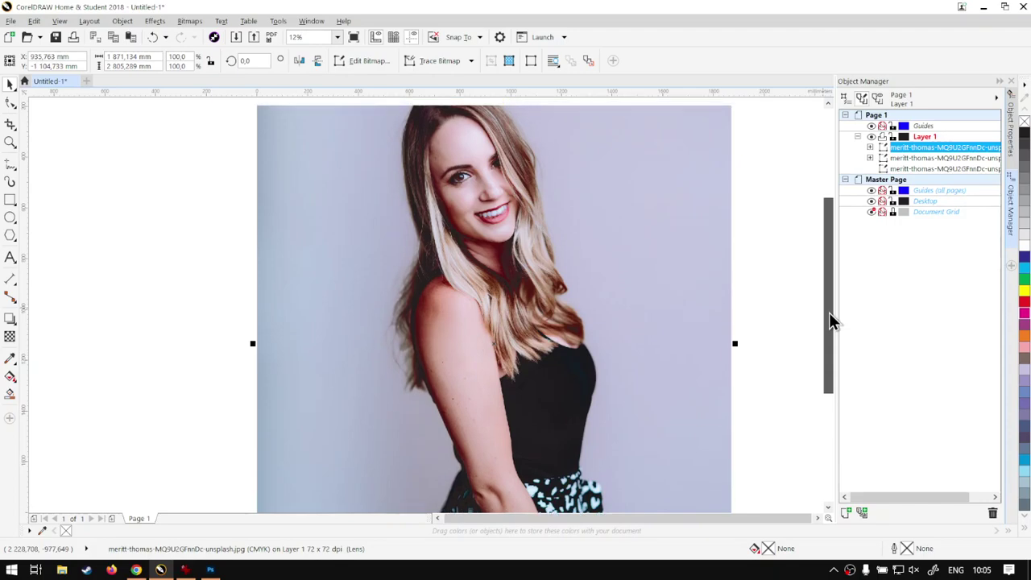
- Export all three photo objects on Layer 1 as a CMYK Color (32-bit) JPG named CD CMY x2 in the Samples folder
{"action": "left_click", "coordinate": [11, 20]}
{"action": "mouse_move", "coordinate": [34, 21]}
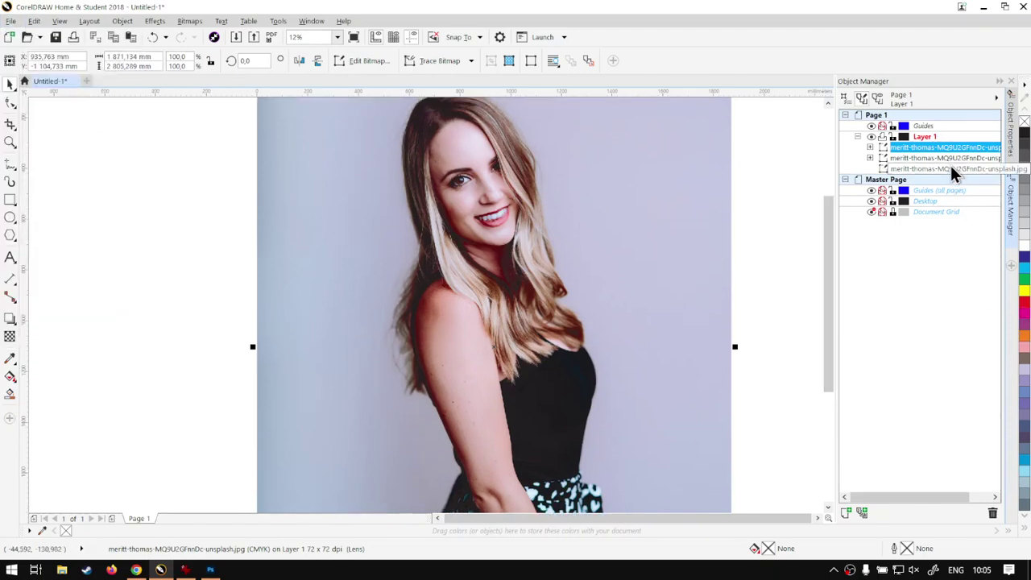
{"action": "left_click", "coordinate": [947, 169], "text": "shift"}
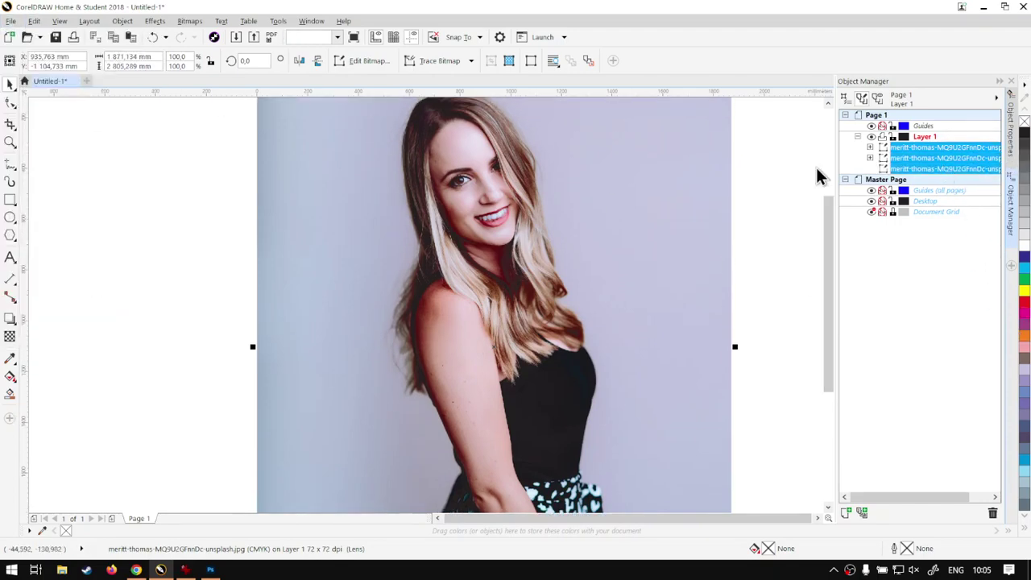
{"action": "left_click", "coordinate": [10, 20]}
{"action": "left_click", "coordinate": [66, 238]}
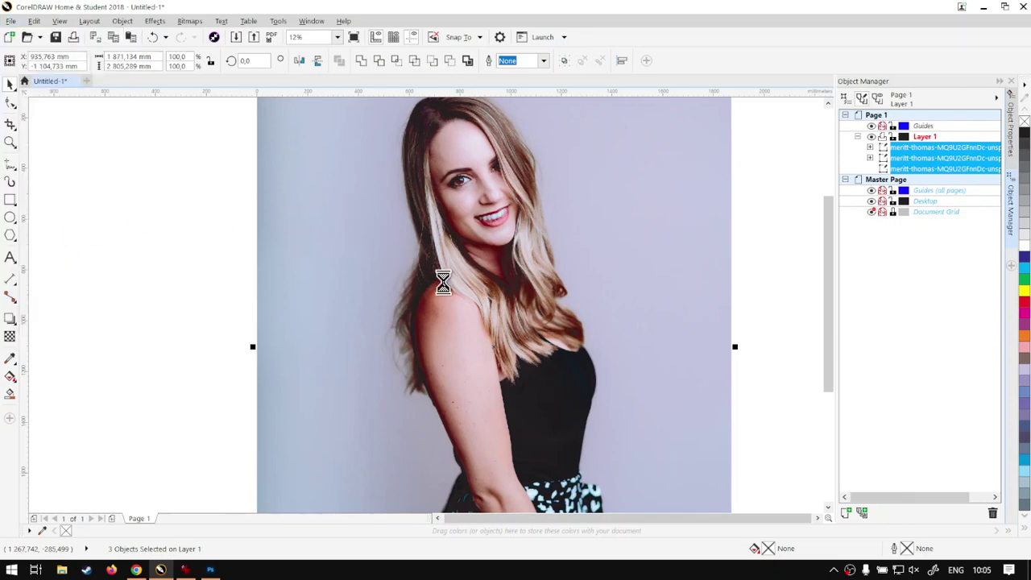
{"action": "left_click", "coordinate": [384, 109]}
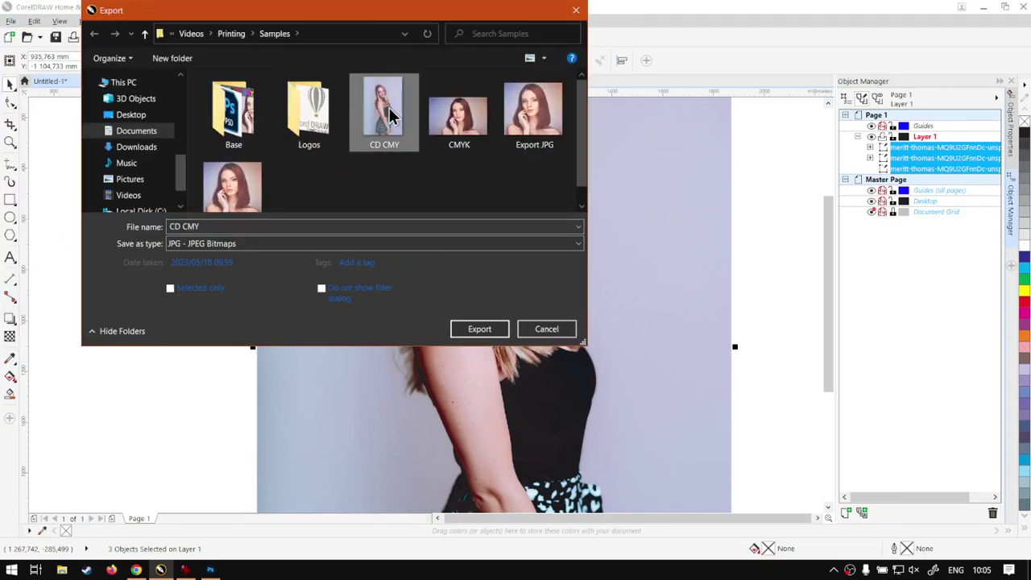
{"action": "left_click", "coordinate": [212, 228]}
{"action": "left_click", "coordinate": [221, 228]}
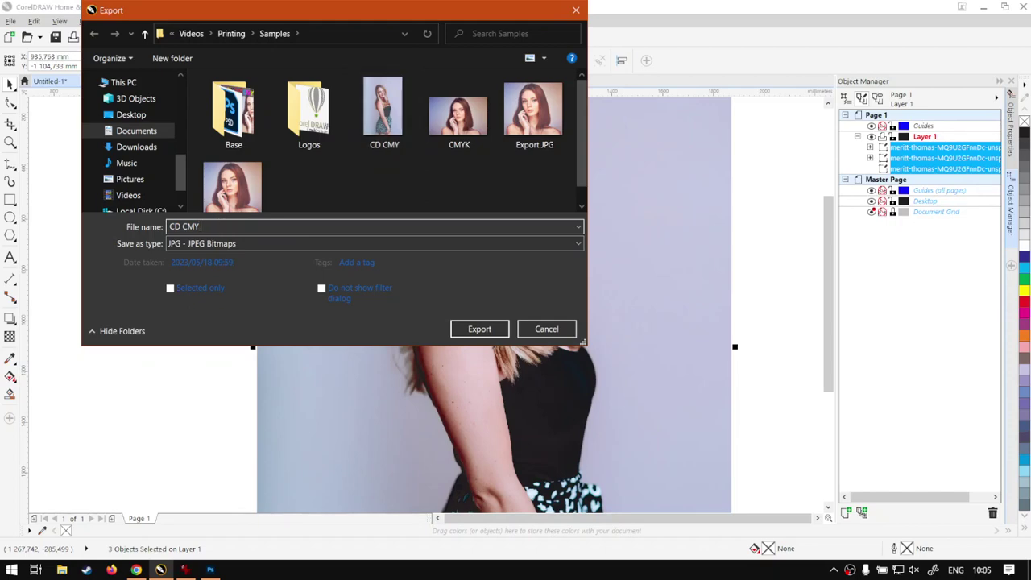
{"action": "left_click", "coordinate": [477, 330]}
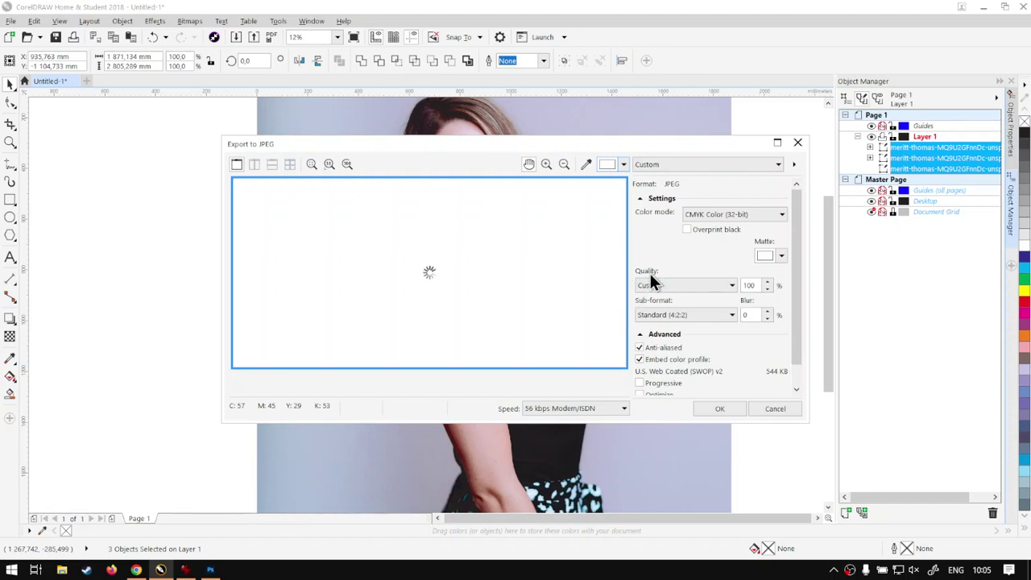
{"action": "left_click", "coordinate": [714, 407]}
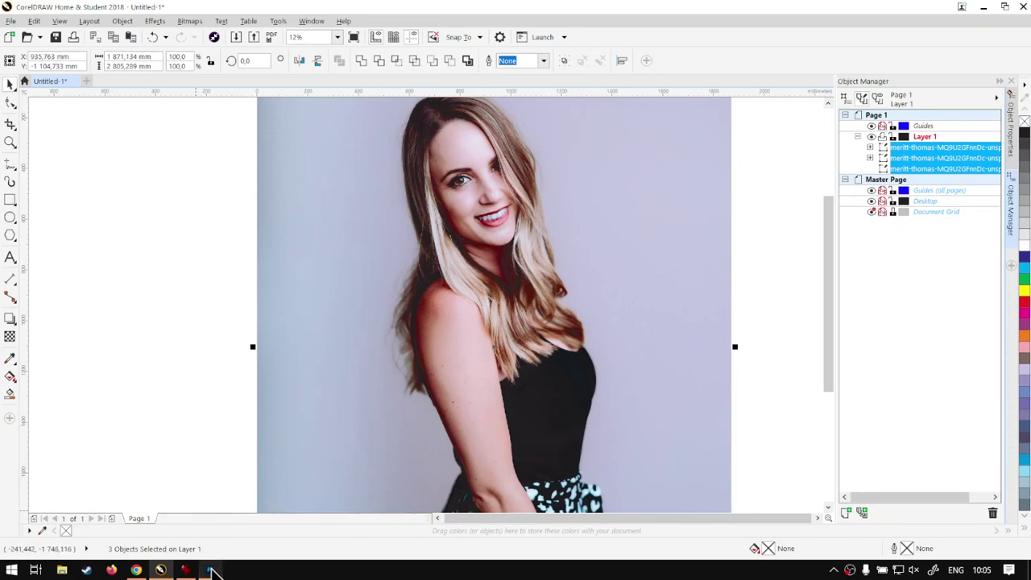
- Switch to Photoshop and open the CD CMY image from the Samples folder
{"action": "mouse_move", "coordinate": [210, 569]}
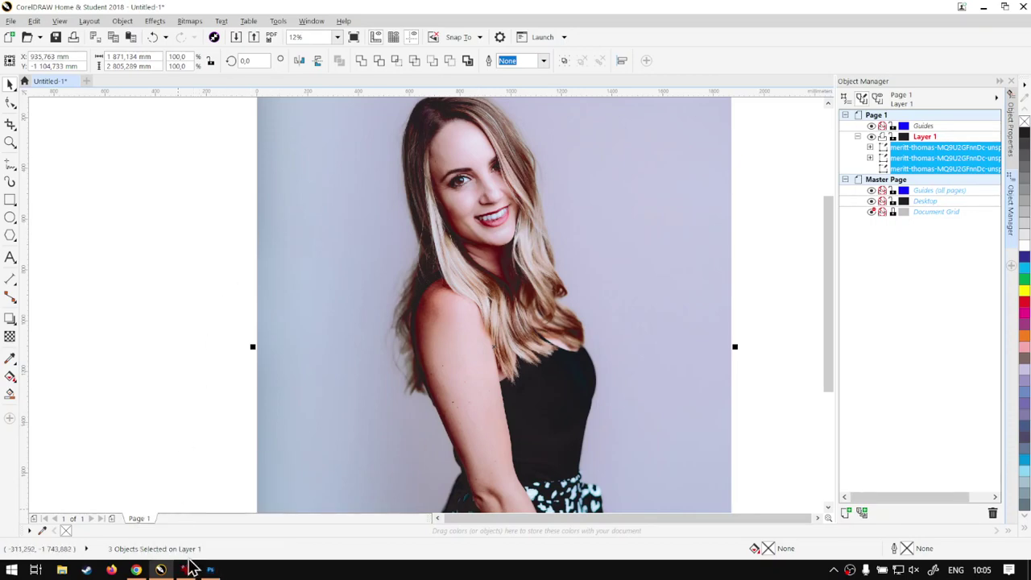
{"action": "left_click", "coordinate": [211, 569]}
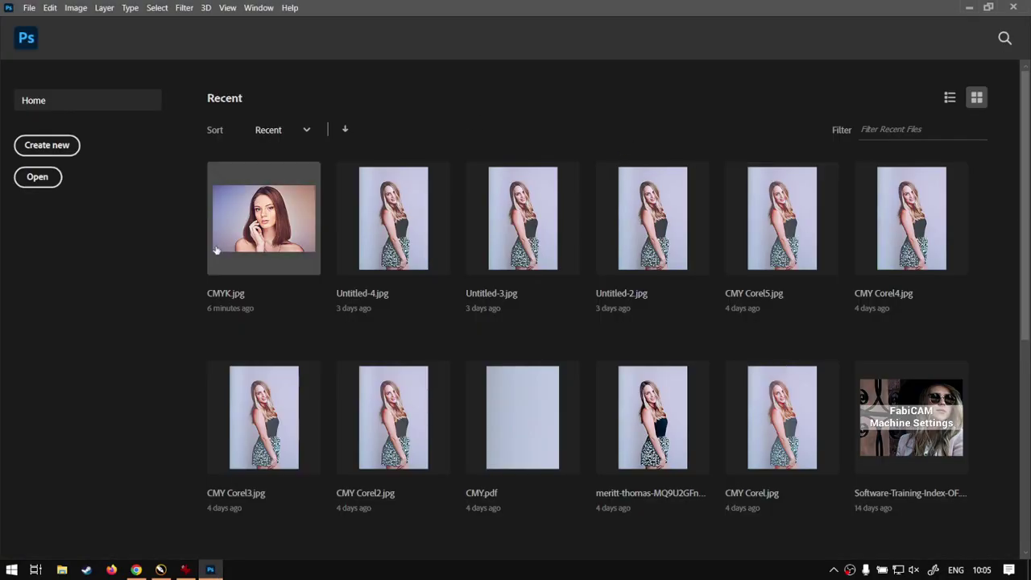
{"action": "left_click", "coordinate": [42, 181]}
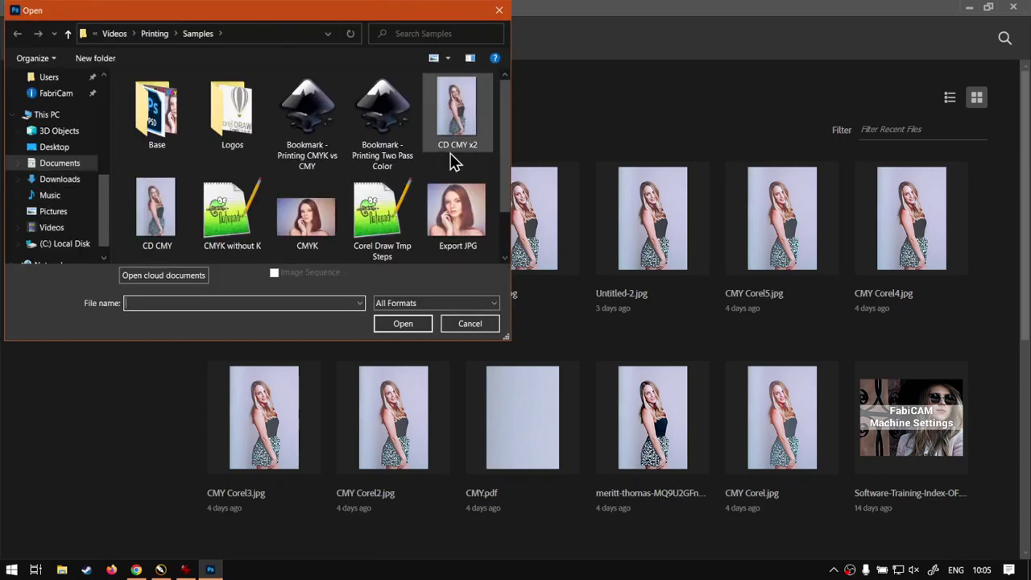
{"action": "left_click", "coordinate": [125, 208]}
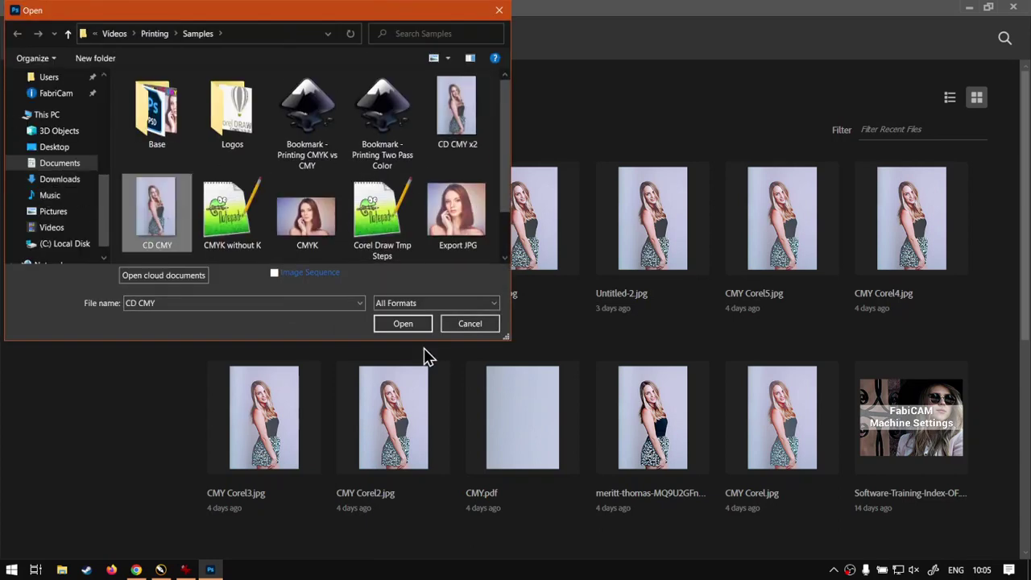
{"action": "left_click", "coordinate": [403, 324]}
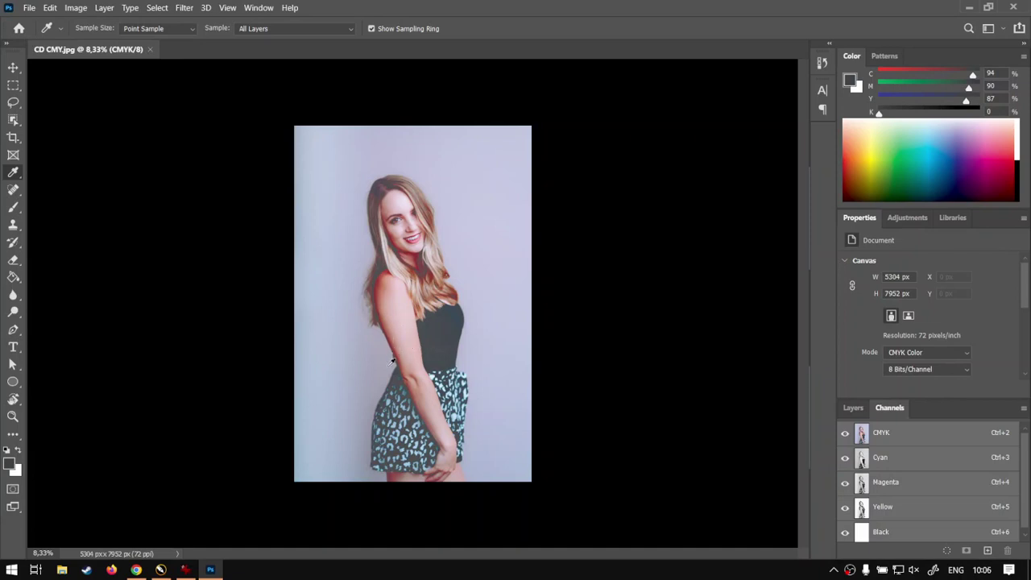
- Try the foreground color's K value at 43%, and sample the woman's black top to check its CMYK values
{"action": "scroll", "coordinate": [398, 362], "scroll_direction": "up", "scroll_amount": 5}
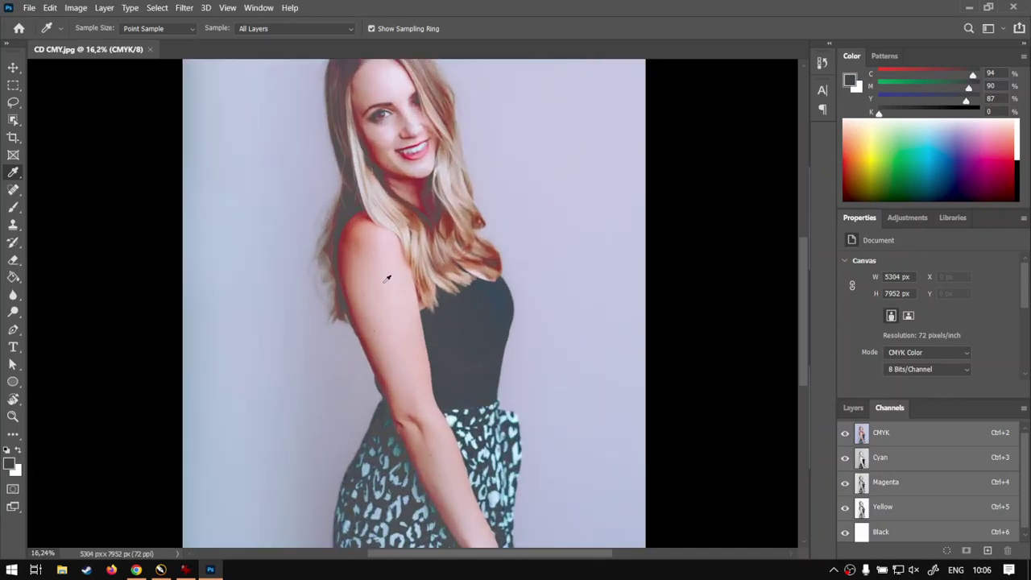
{"action": "scroll", "coordinate": [804, 288], "scroll_direction": "up", "scroll_amount": 3}
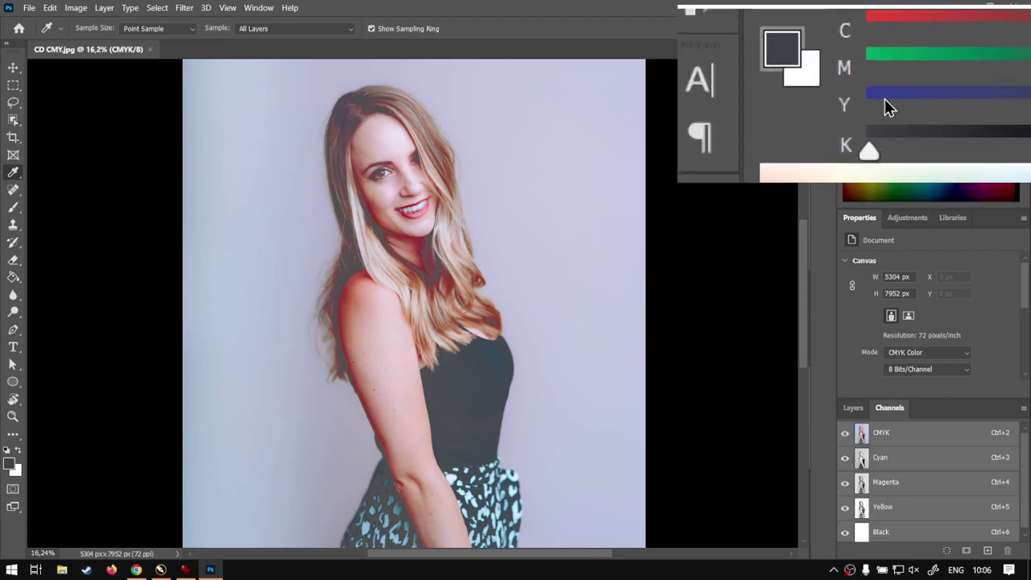
{"action": "left_click_drag", "start_coordinate": [882, 117], "coordinate": [922, 114]}
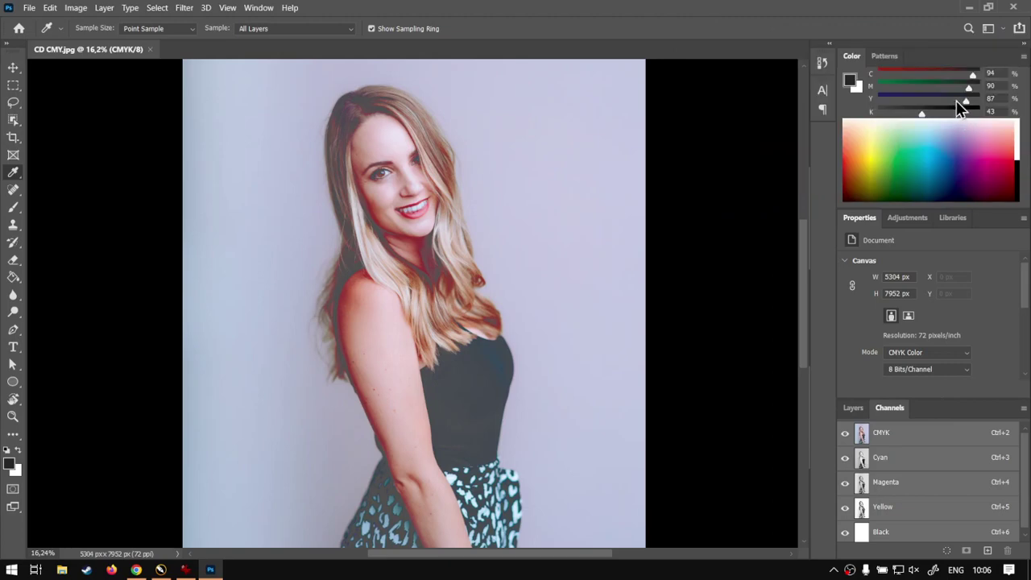
{"action": "left_click", "coordinate": [467, 369]}
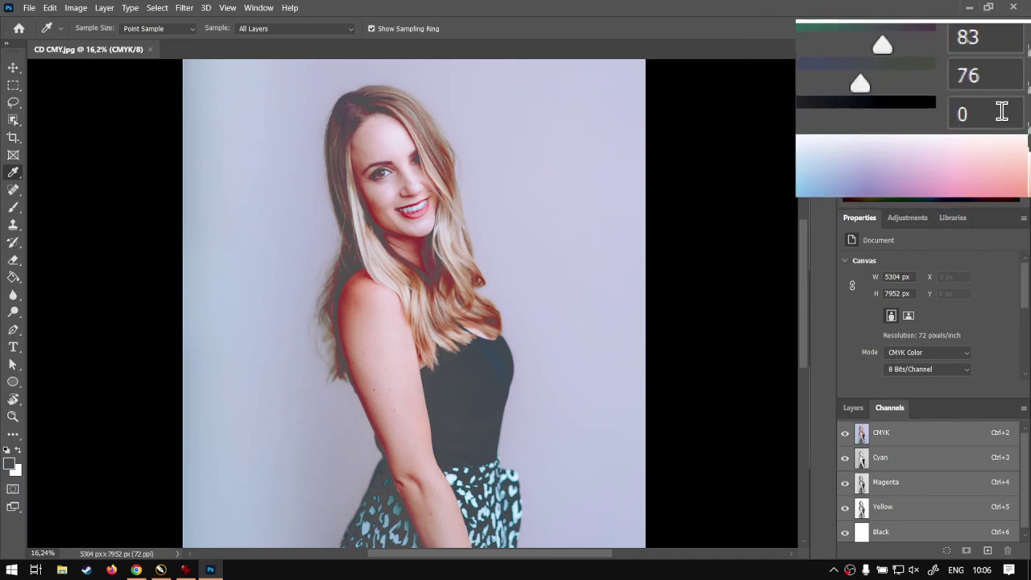
- Sample the dark hair shadows beside the woman's cheek in the CD CMY image to check their CMYK values
{"action": "left_click", "coordinate": [375, 219]}
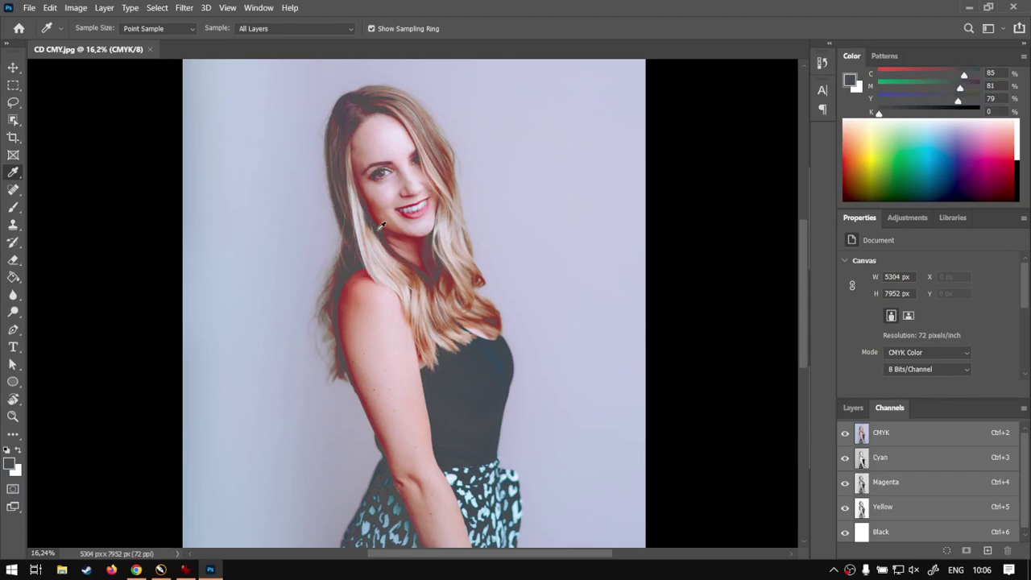
{"action": "left_click", "coordinate": [382, 229]}
- Open the CD CMY x2 image from the Samples folder alongside the CD CMY image
{"action": "left_click", "coordinate": [29, 8]}
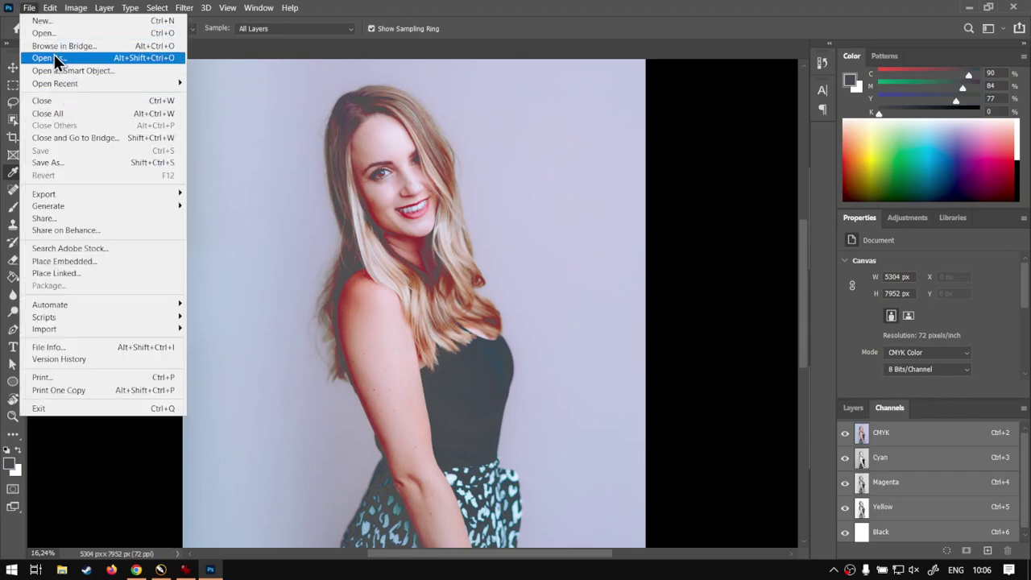
{"action": "left_click", "coordinate": [53, 36]}
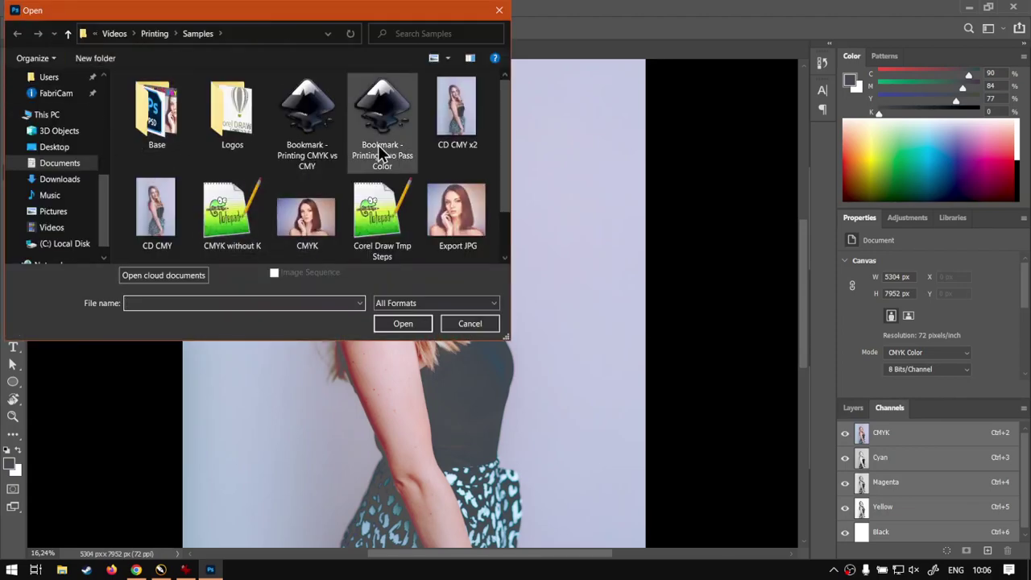
{"action": "left_click", "coordinate": [457, 118]}
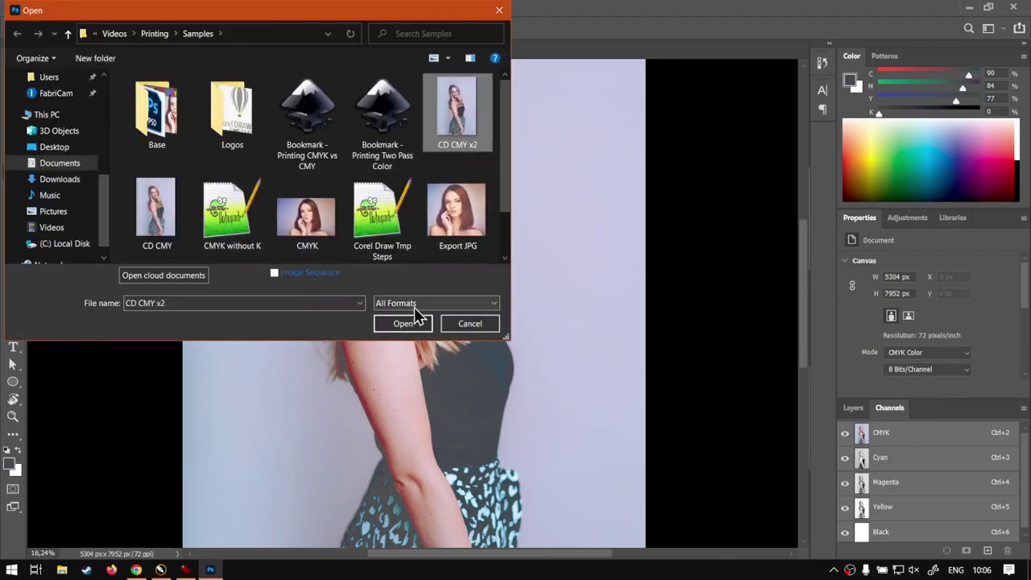
{"action": "left_click", "coordinate": [414, 323]}
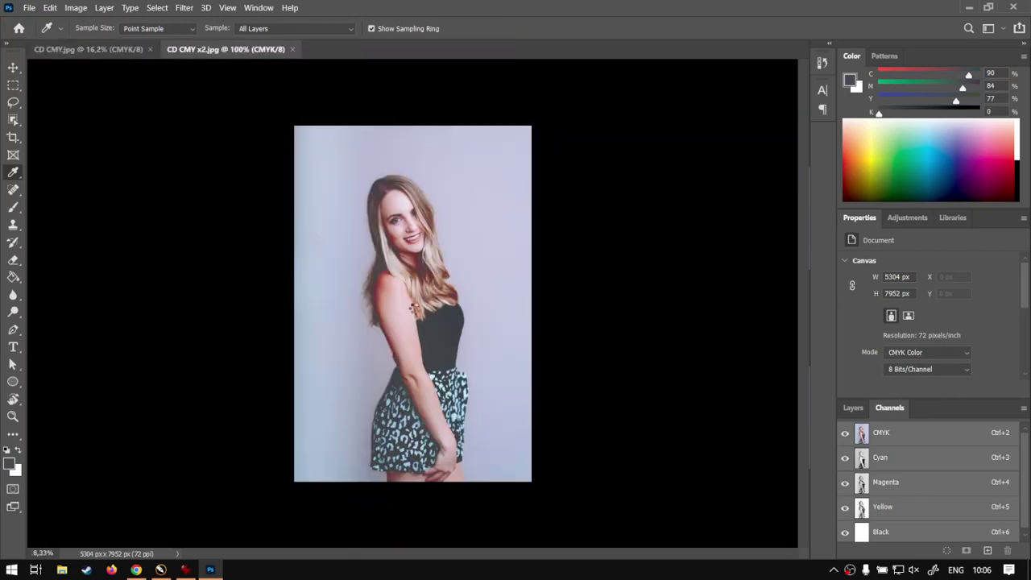
- Compare the CD CMY and CD CMY x2 images at the same 19.65% magnification around the woman's face, hair and black top
{"action": "scroll", "coordinate": [393, 269], "scroll_direction": "up", "scroll_amount": 4}
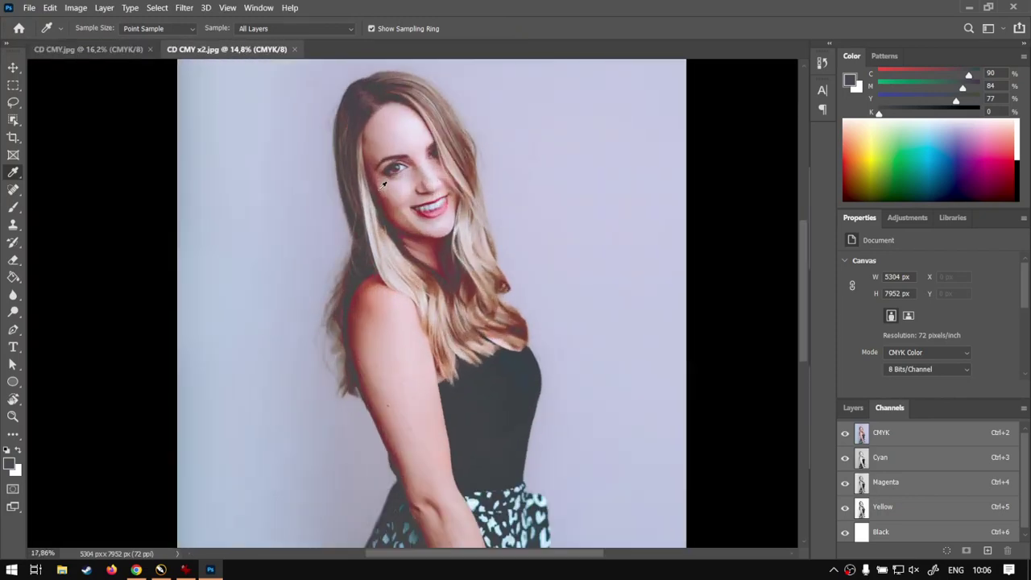
{"action": "left_click_drag", "start_coordinate": [802, 283], "coordinate": [803, 266]}
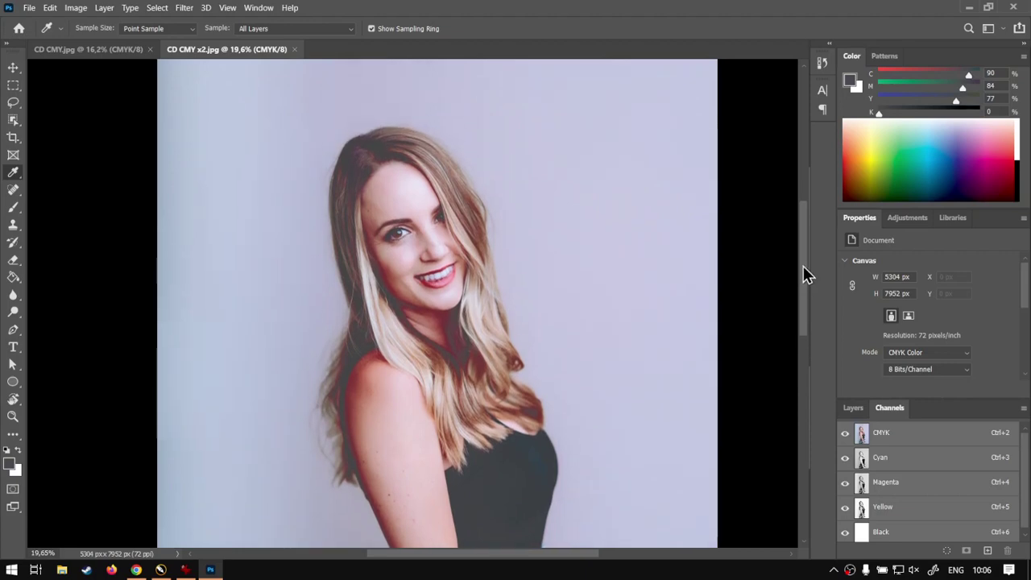
{"action": "left_click", "coordinate": [63, 49]}
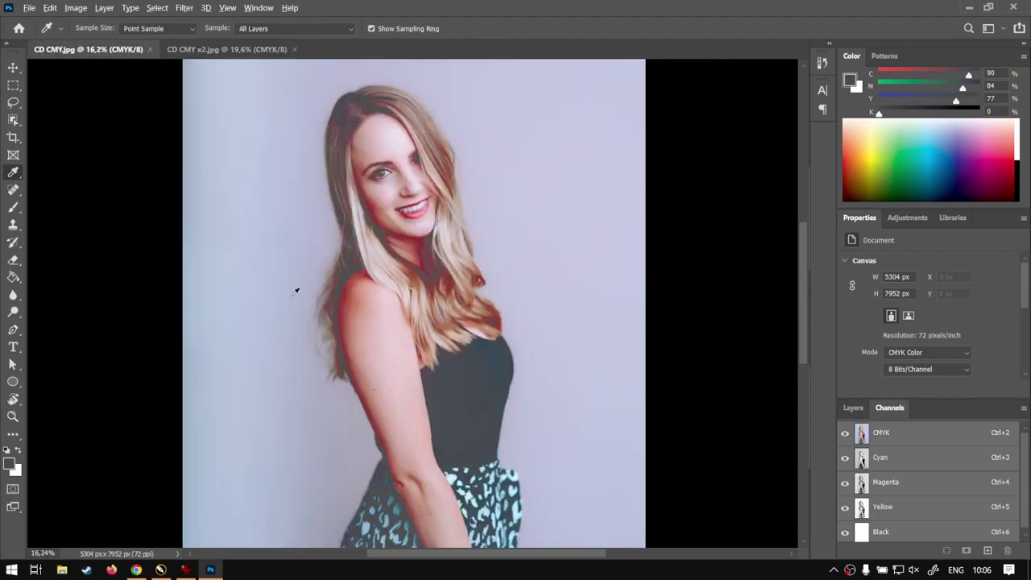
{"action": "scroll", "coordinate": [295, 291], "scroll_direction": "up", "scroll_amount": 2}
{"action": "left_click_drag", "start_coordinate": [805, 338], "coordinate": [805, 315]}
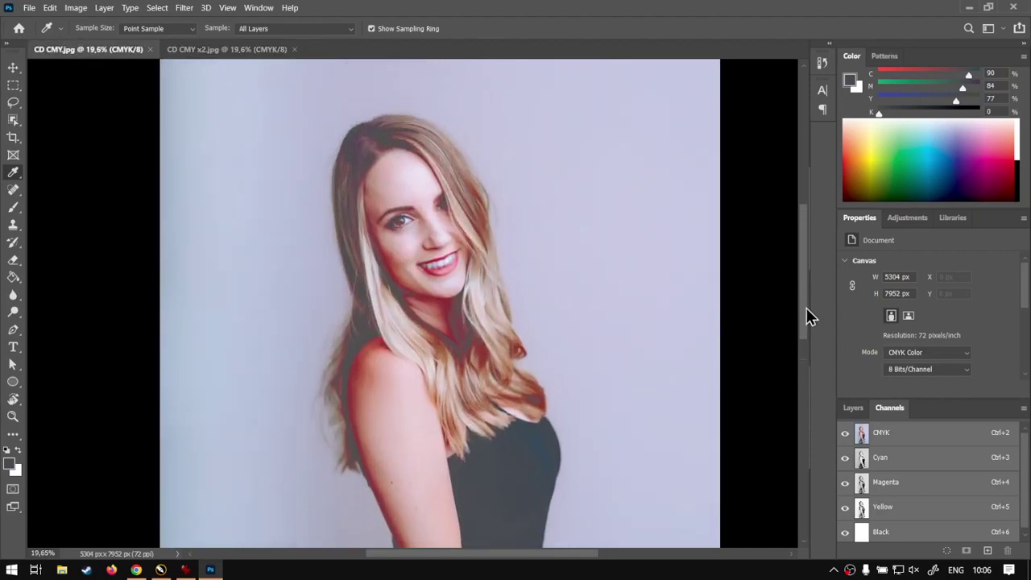
{"action": "left_click", "coordinate": [186, 48]}
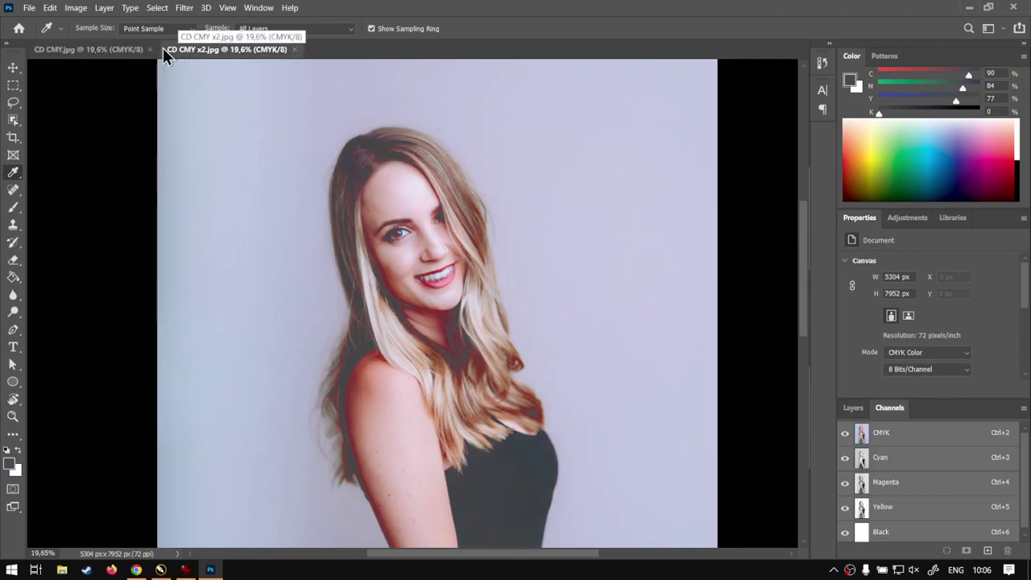
{"action": "left_click", "coordinate": [128, 51]}
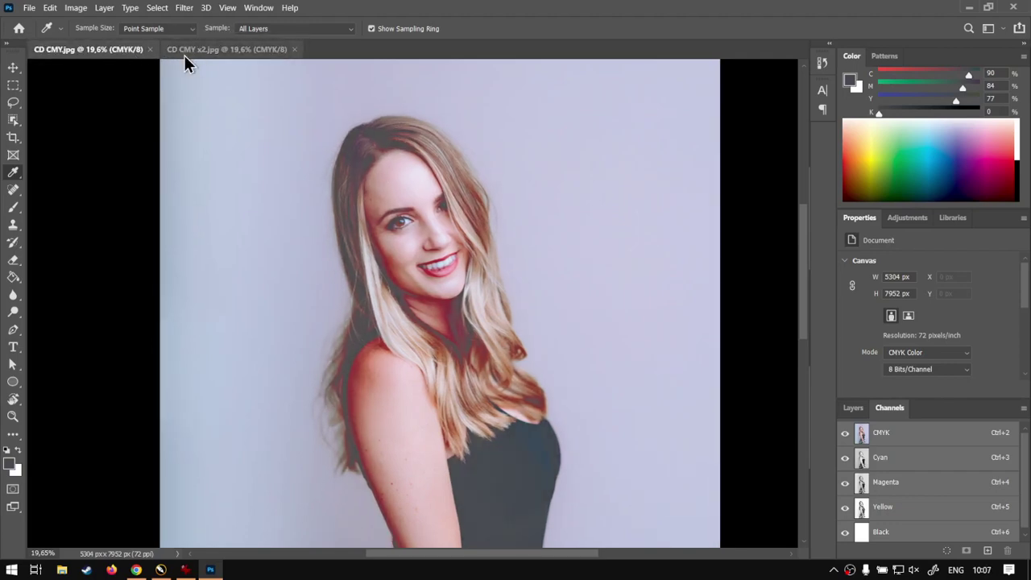
{"action": "left_click", "coordinate": [199, 56]}
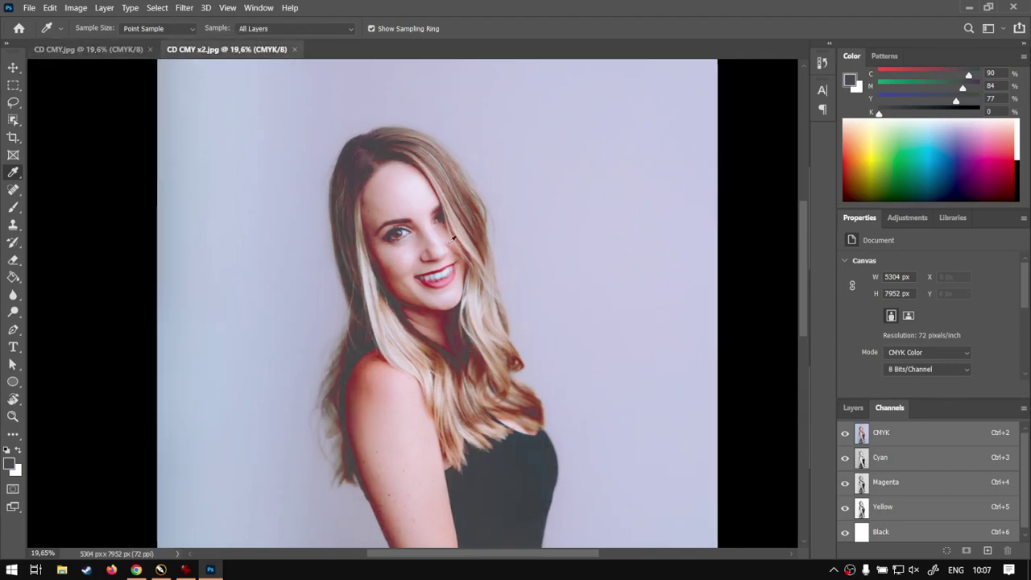
{"action": "left_click_drag", "start_coordinate": [803, 255], "coordinate": [794, 276]}
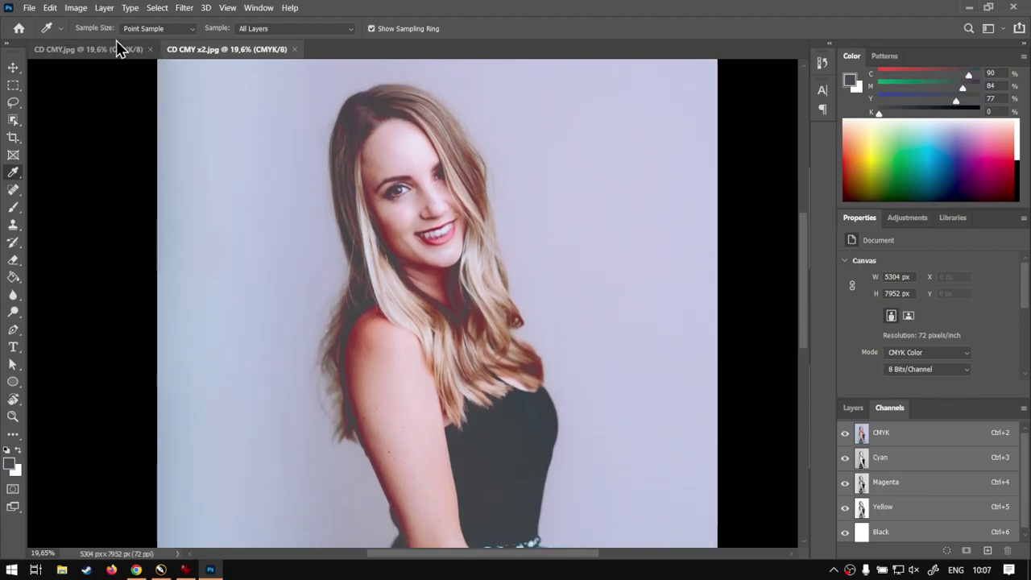
{"action": "left_click", "coordinate": [115, 52]}
{"action": "left_click", "coordinate": [224, 55]}
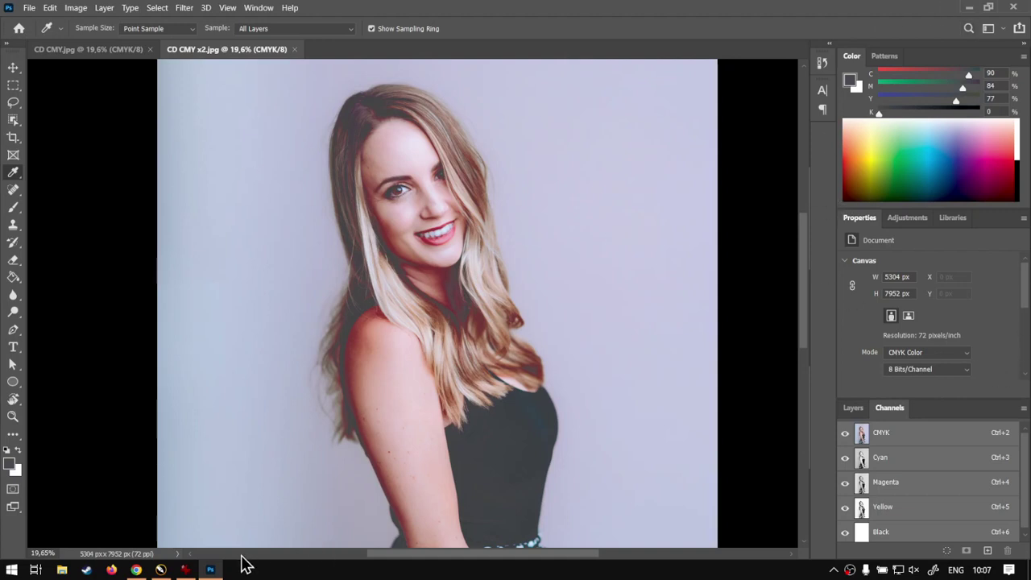
- Switch to Chrome and view the Software Training Videos home page on softwaretraining.co.za
{"action": "left_click", "coordinate": [137, 571]}
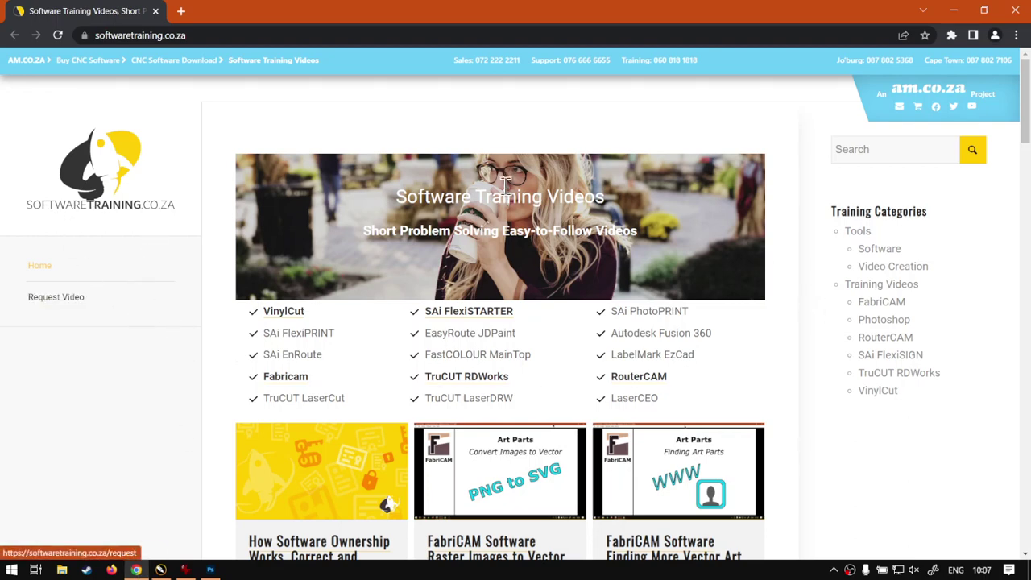
{"action": "left_click", "coordinate": [678, 476]}
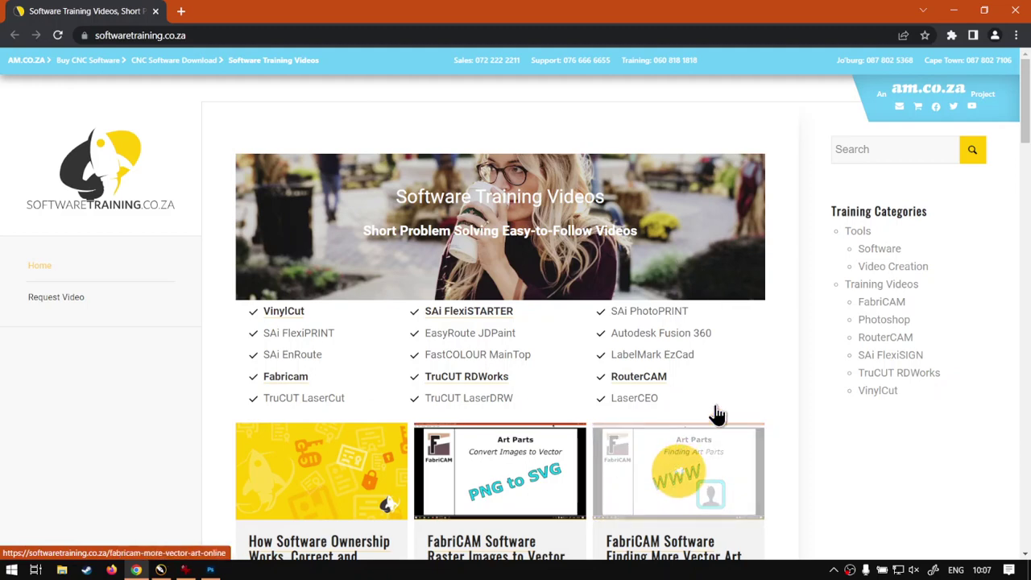